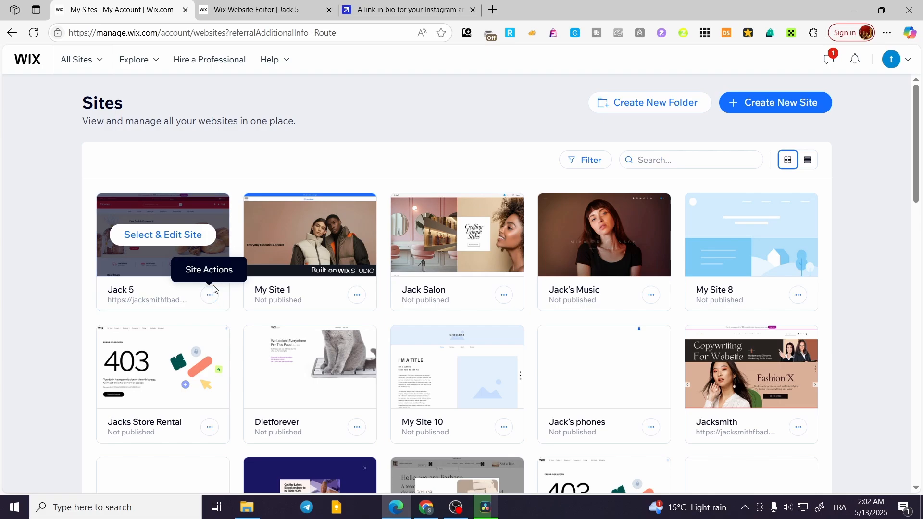
Duplicate the Jack 5 site under the name "Jack 5 test site".
{"action": "left_click", "coordinate": [210, 295]}
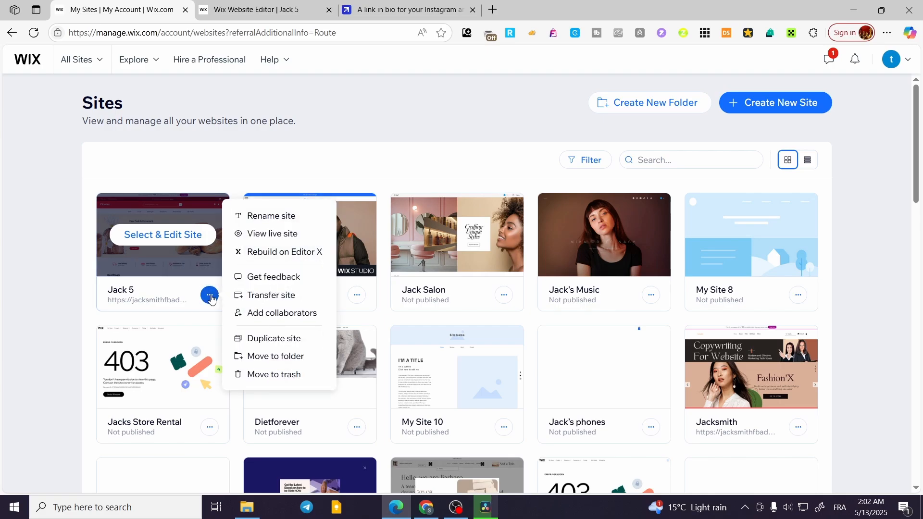
{"action": "left_click", "coordinate": [275, 341]}
{"action": "left_click", "coordinate": [402, 253]}
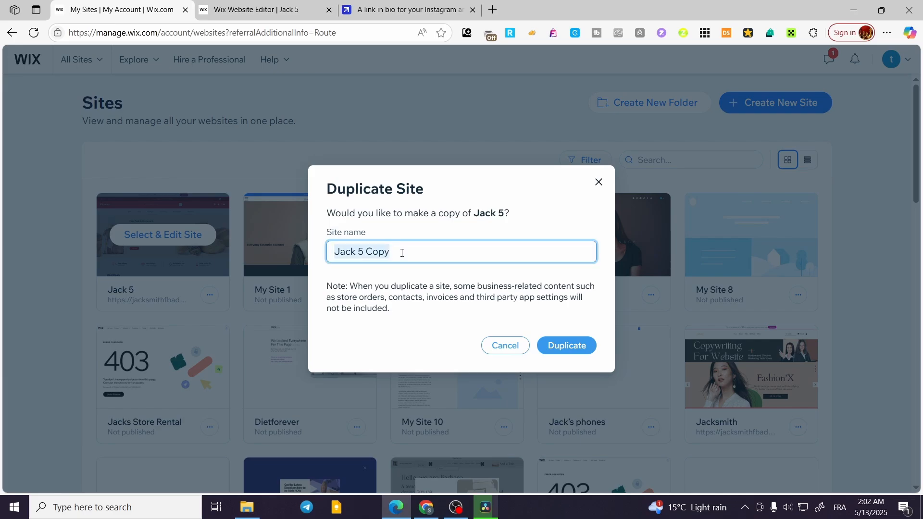
{"action": "left_click_drag", "start_coordinate": [409, 255], "coordinate": [375, 253]}
{"action": "type", "text": "test site"}
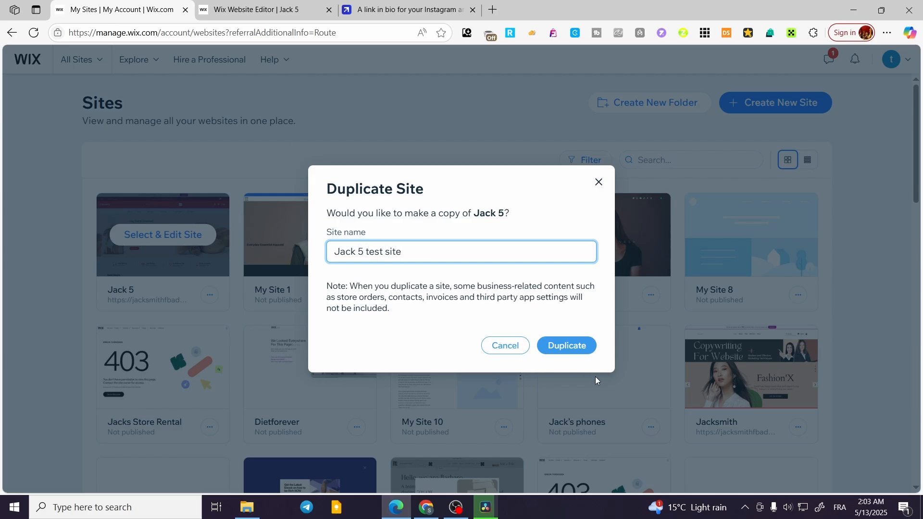
{"action": "left_click", "coordinate": [572, 351]}
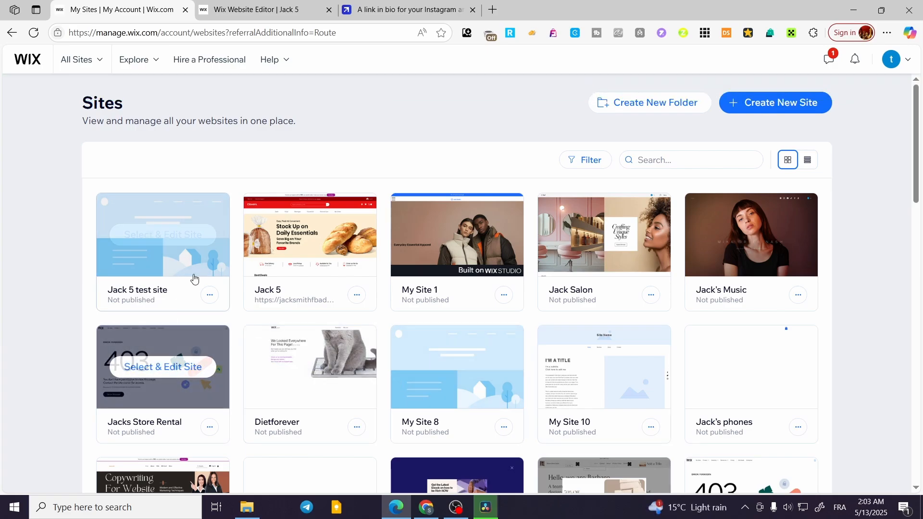
Open the Jack 5 test site's dashboard and look through its management sections down to Developer Tools.
{"action": "mouse_move", "coordinate": [205, 252]}
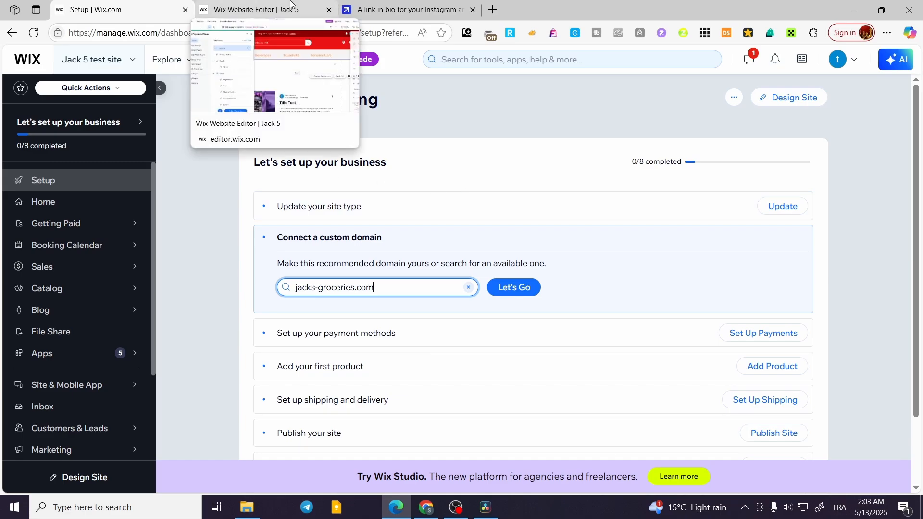
{"action": "left_click", "coordinate": [254, 5]}
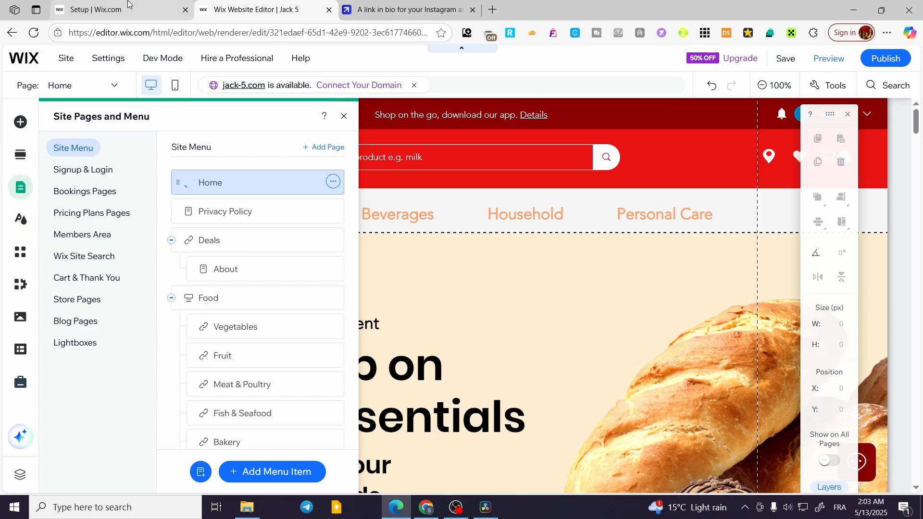
{"action": "left_click", "coordinate": [117, 9]}
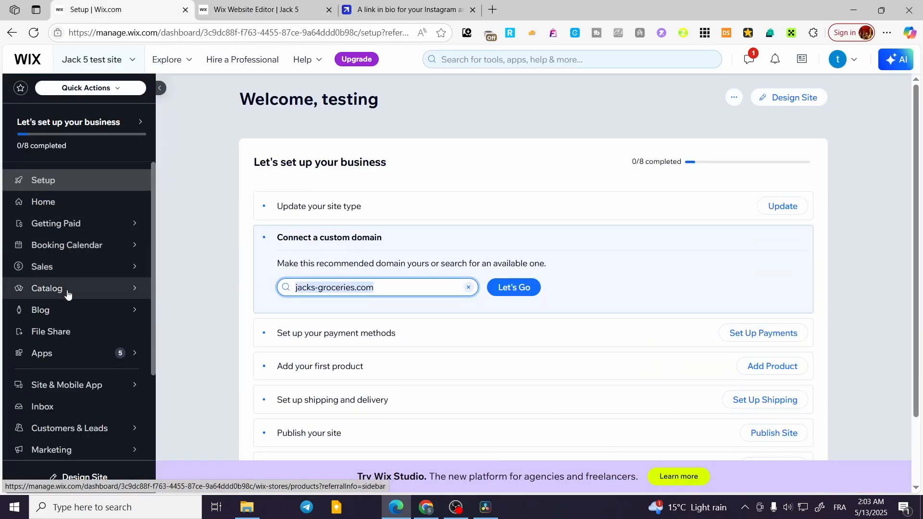
{"action": "mouse_move", "coordinate": [68, 289]}
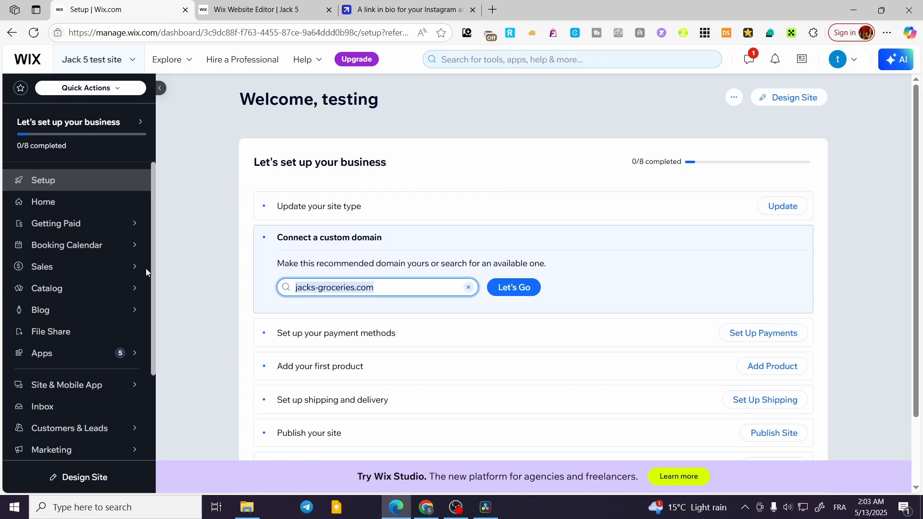
{"action": "scroll", "coordinate": [96, 338], "scroll_direction": "down", "scroll_amount": 3}
{"action": "scroll", "coordinate": [96, 338], "scroll_direction": "down", "scroll_amount": 1}
{"action": "mouse_move", "coordinate": [36, 448]}
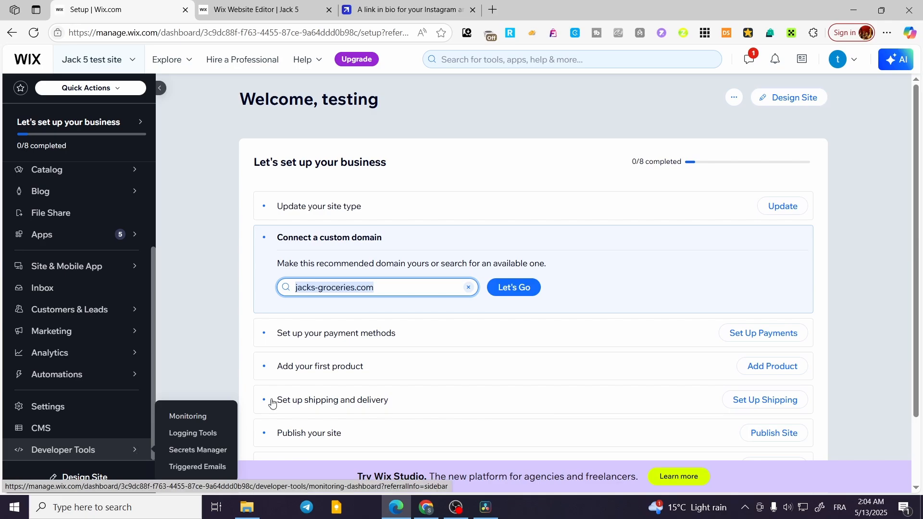
Open the site design in the editor and look over the Home page's Welcome section and the available elements.
{"action": "left_click", "coordinate": [793, 99]}
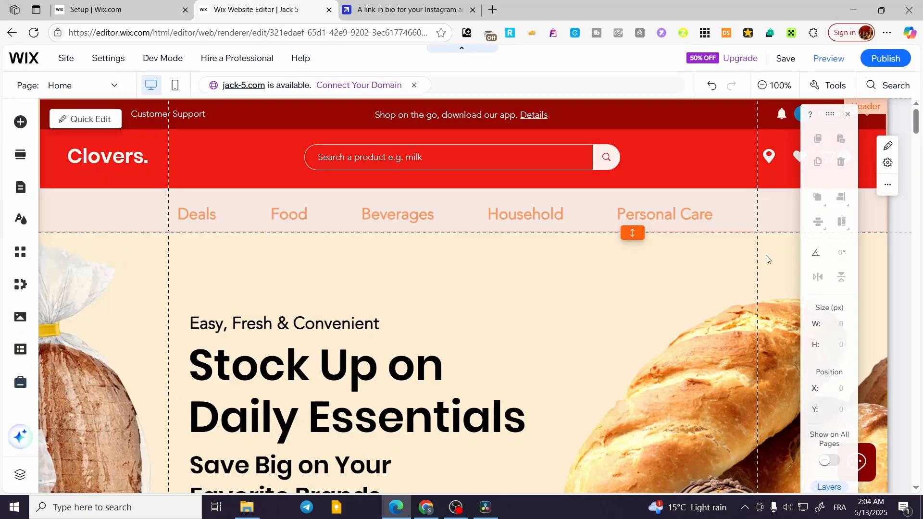
{"action": "scroll", "coordinate": [649, 219], "scroll_direction": "down", "scroll_amount": 1}
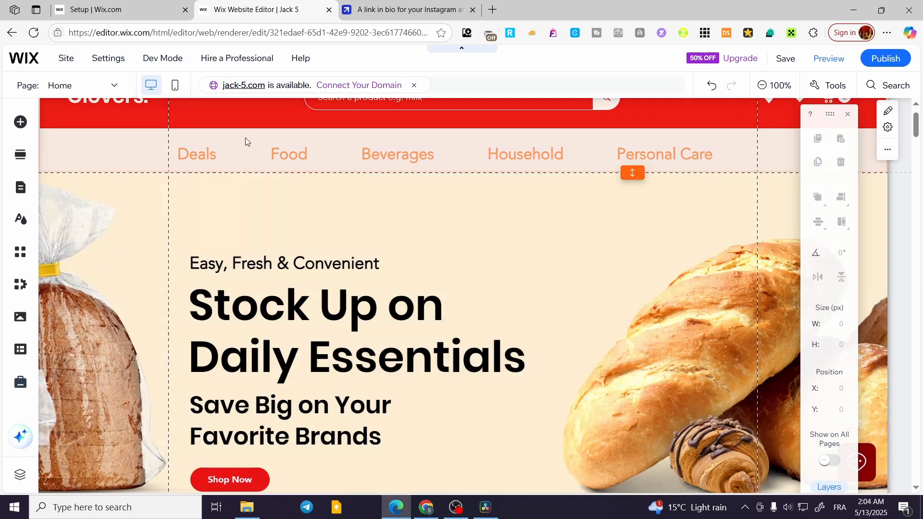
{"action": "key", "text": "ctrl+shift+Tab"}
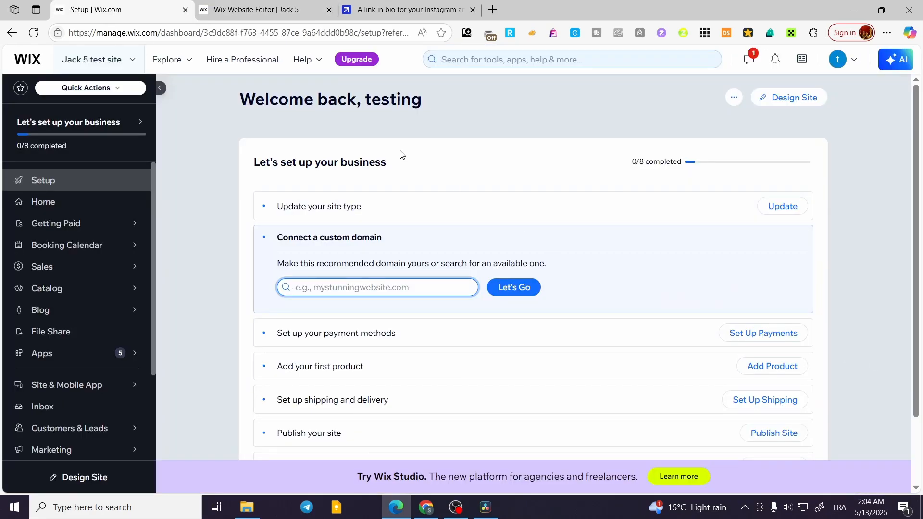
{"action": "left_click", "coordinate": [253, 4]}
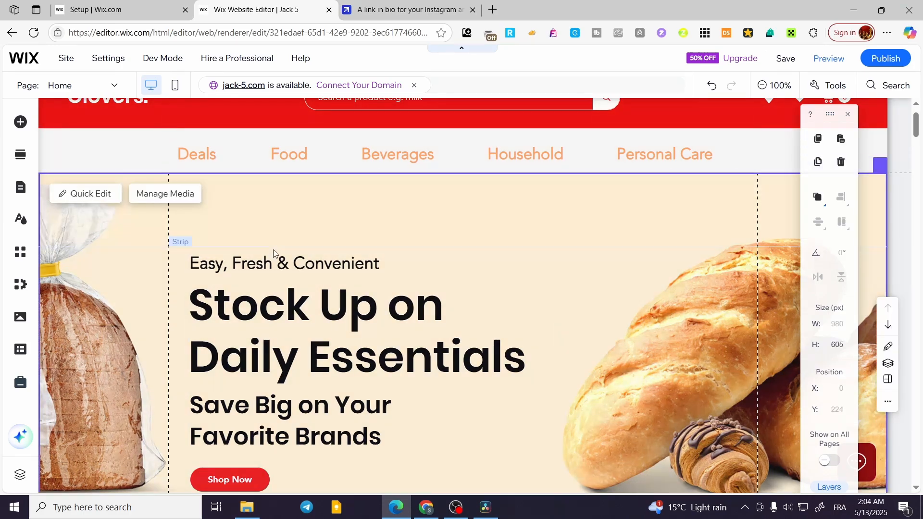
{"action": "left_click", "coordinate": [273, 250]}
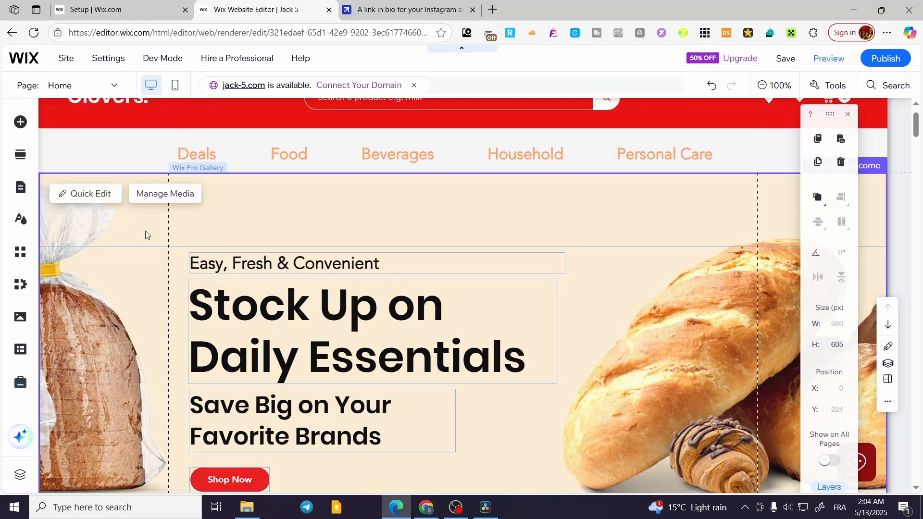
{"action": "left_click", "coordinate": [20, 123]}
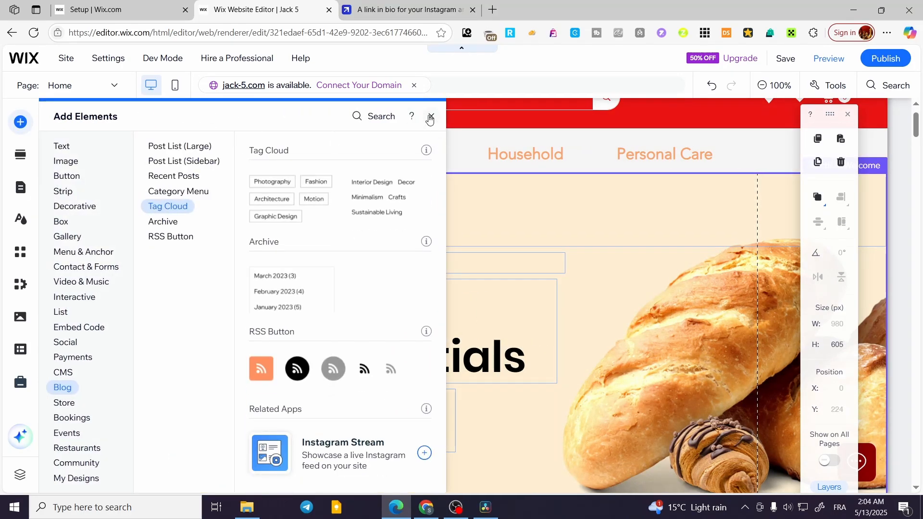
{"action": "left_click", "coordinate": [729, 174]}
{"action": "scroll", "coordinate": [488, 204], "scroll_direction": "up", "scroll_amount": 2}
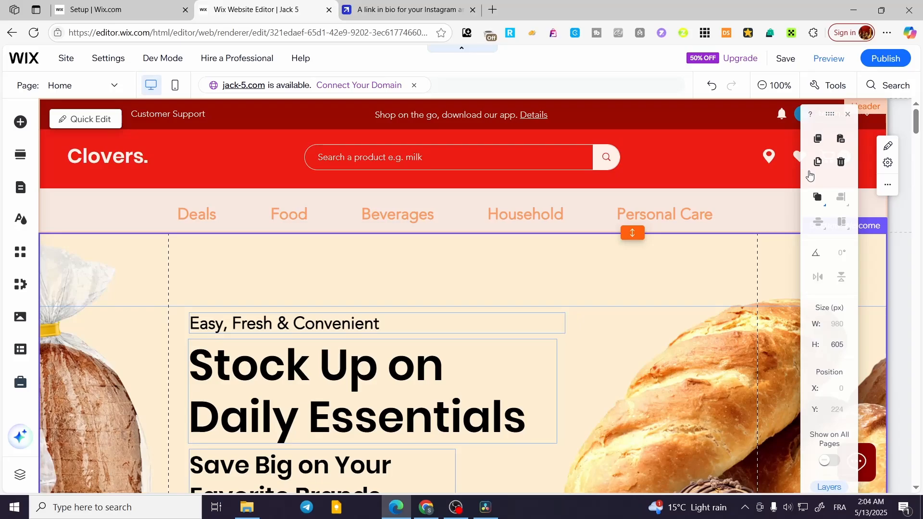
Inspect the header's horizontal menu, its two strips, the Clovers logo text and the search bar's column.
{"action": "left_click", "coordinate": [365, 215]}
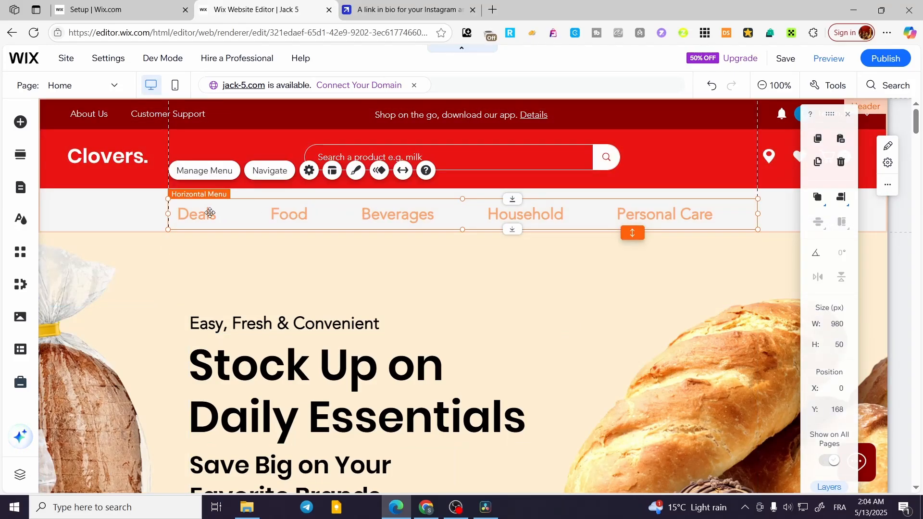
{"action": "left_click", "coordinate": [294, 114]}
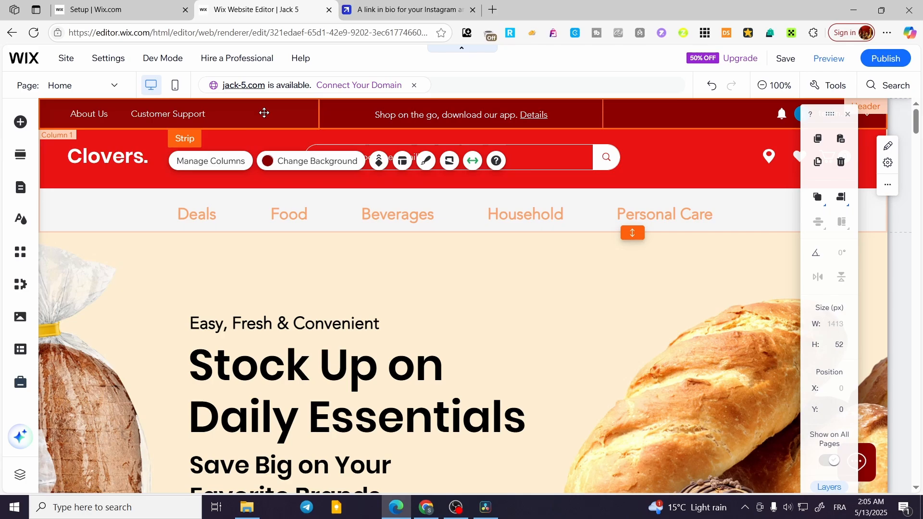
{"action": "left_click", "coordinate": [294, 138]}
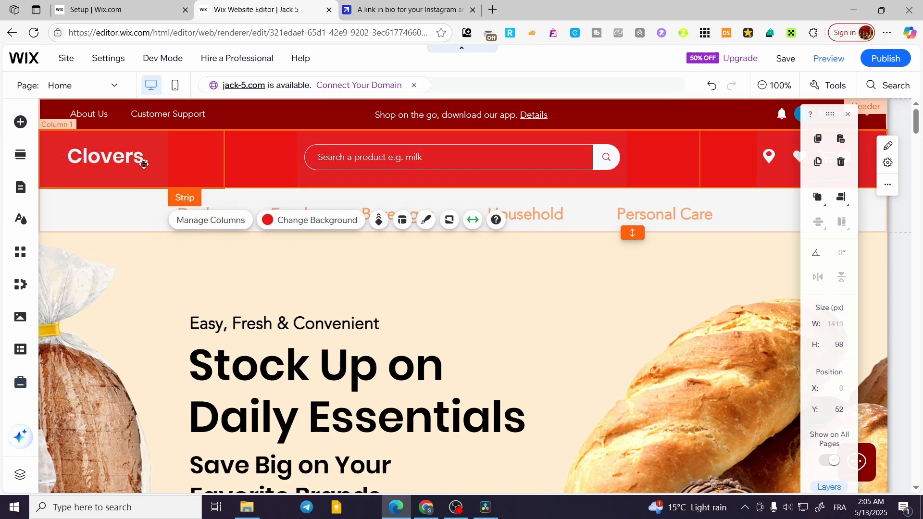
{"action": "left_click", "coordinate": [116, 164]}
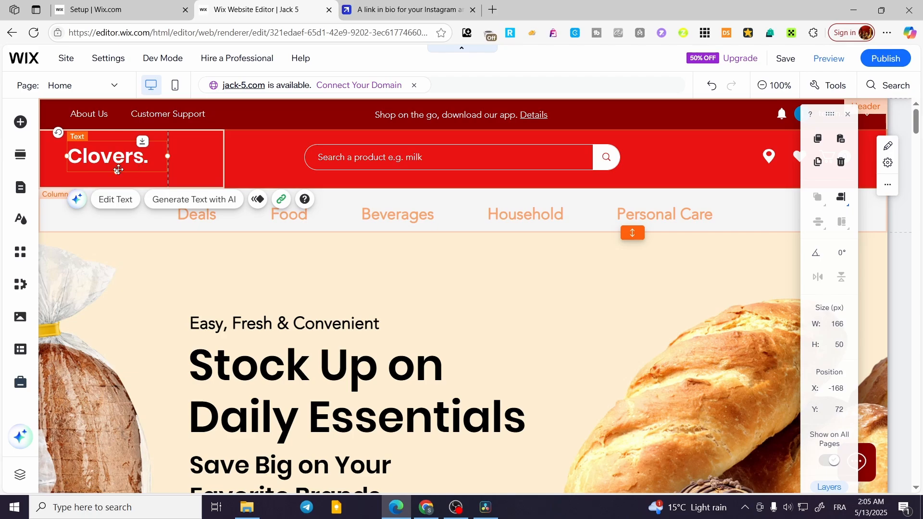
{"action": "left_click", "coordinate": [278, 156]}
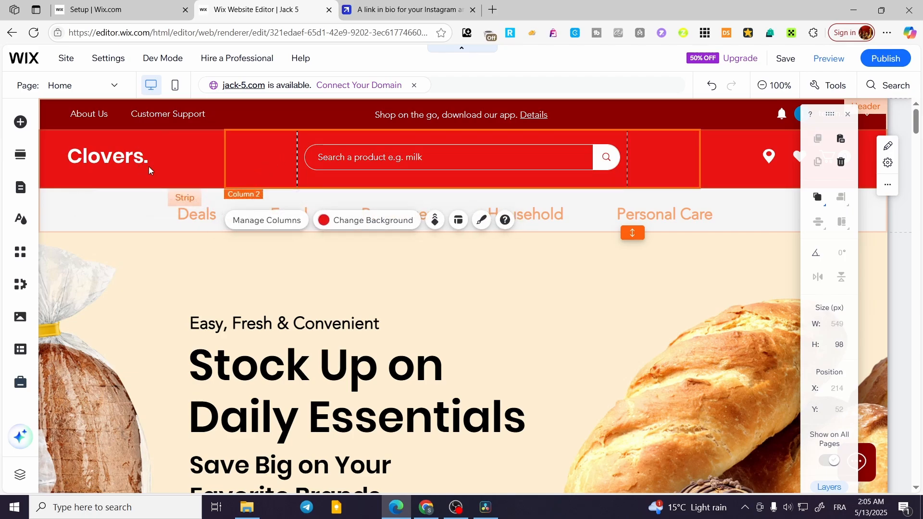
Close the floating editing toolbar covering the header's cart icon and select the whole header.
{"action": "left_click", "coordinate": [851, 173]}
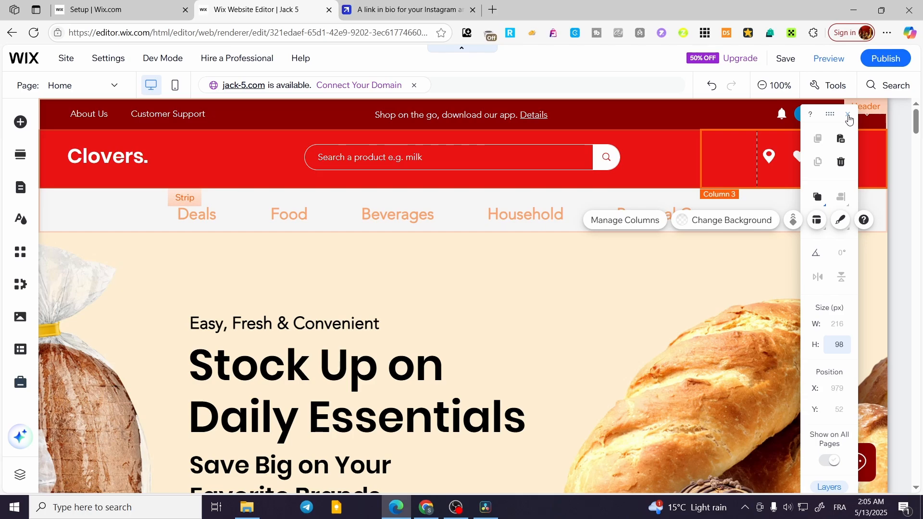
{"action": "left_click", "coordinate": [848, 117]}
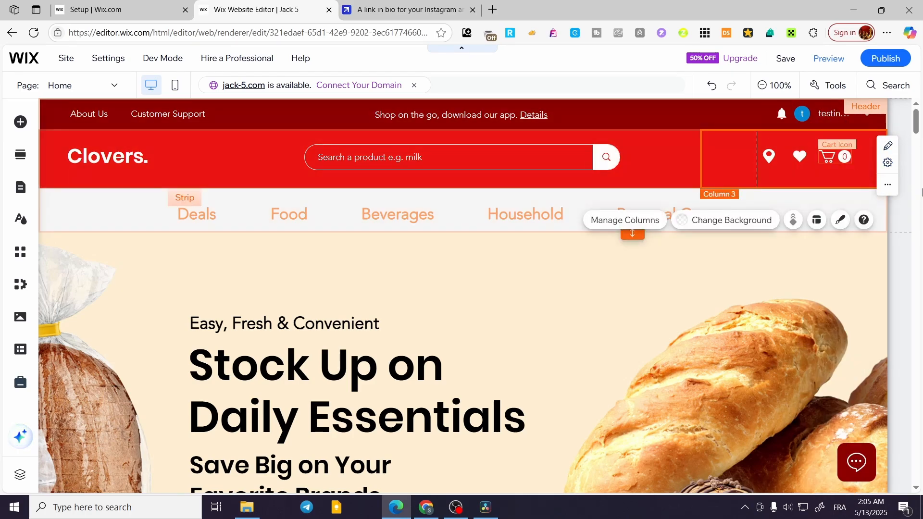
{"action": "left_click", "coordinate": [792, 202]}
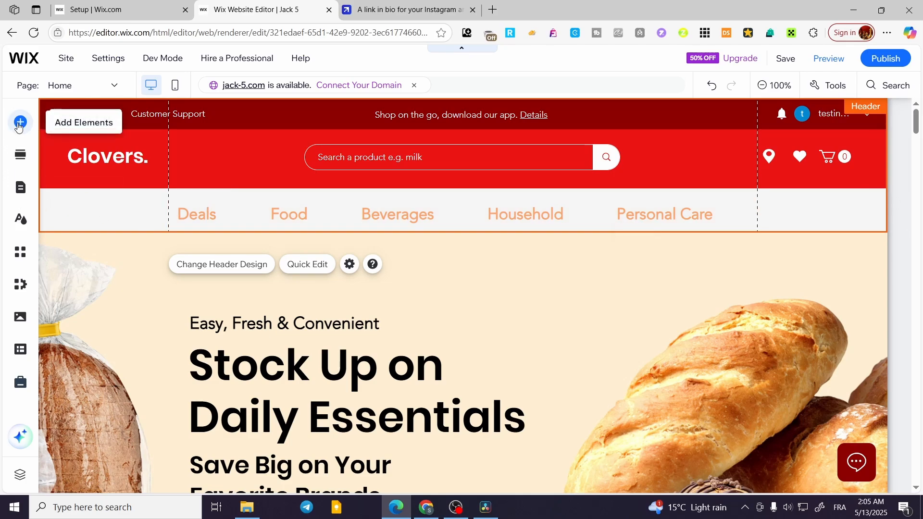
Add a plain horizontal menu to the Welcome section, above the "Easy, Fresh & Convenient" text.
{"action": "left_click", "coordinate": [18, 123]}
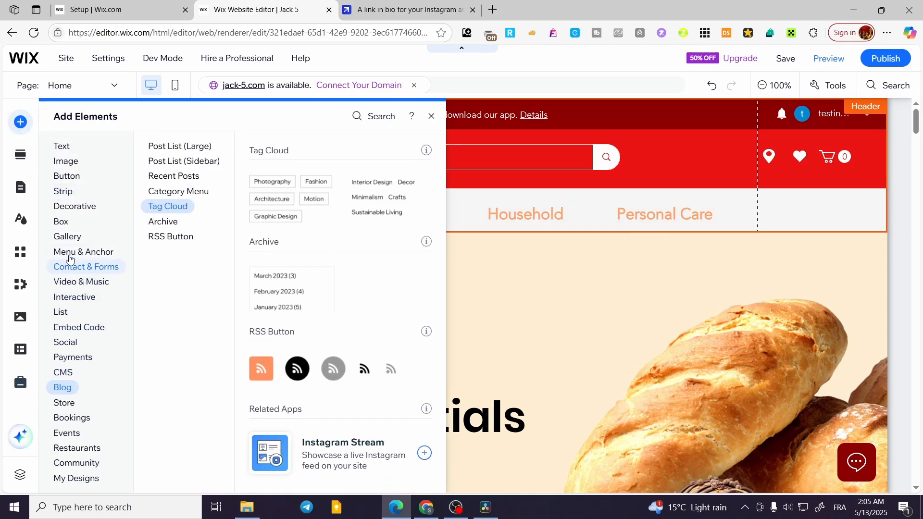
{"action": "mouse_move", "coordinate": [75, 252]}
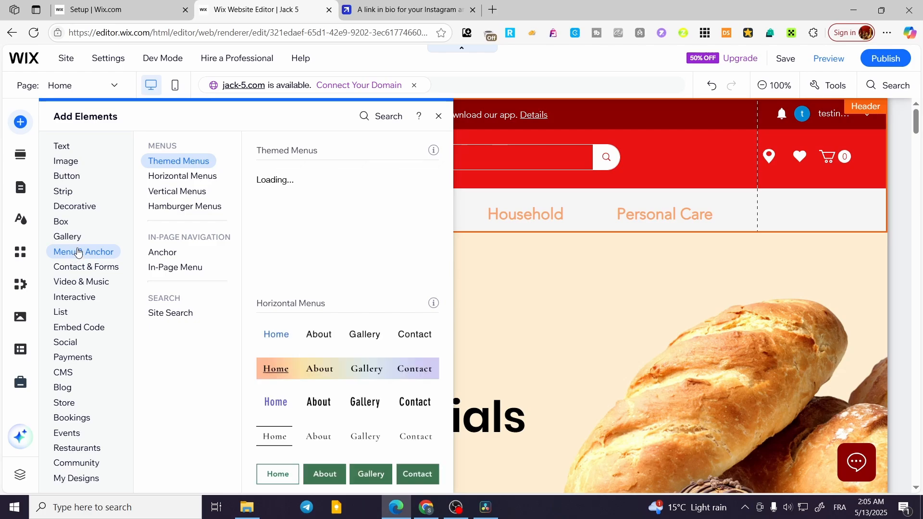
{"action": "mouse_move", "coordinate": [196, 175]}
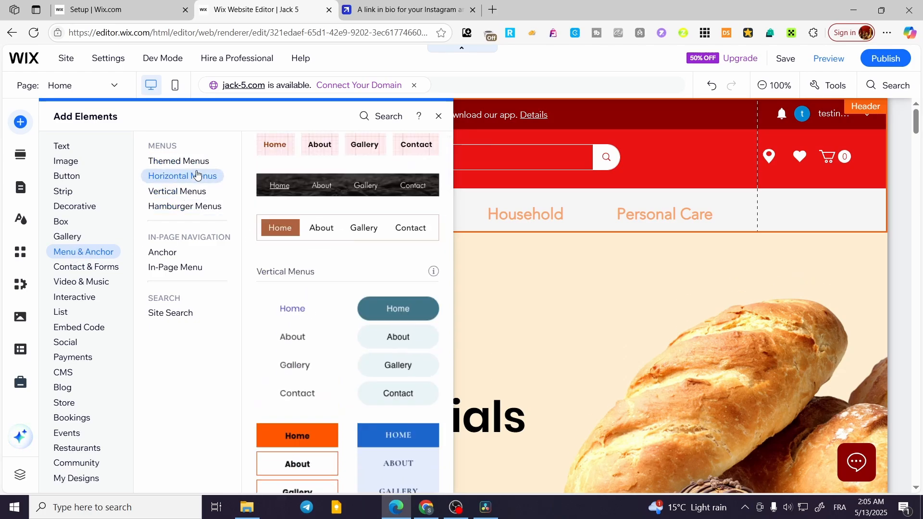
{"action": "left_click_drag", "start_coordinate": [354, 187], "coordinate": [471, 281]}
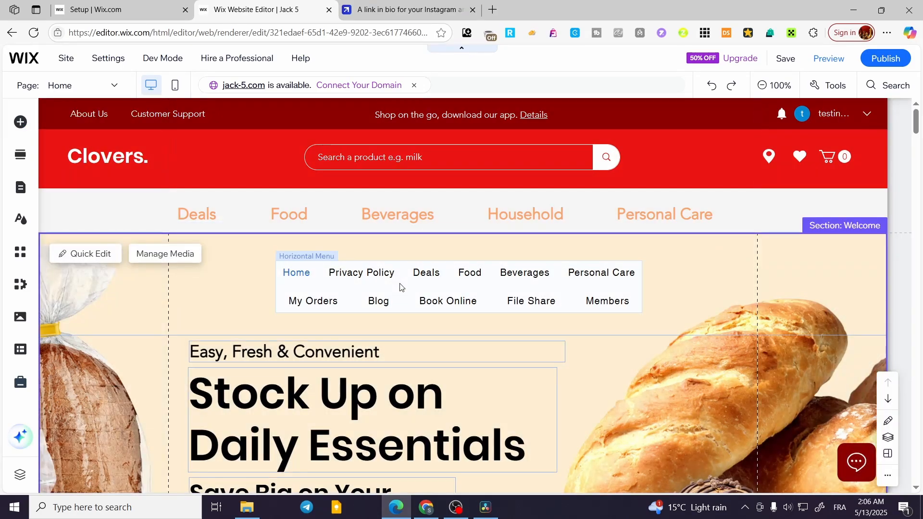
Move the new horizontal menu slightly left and up, aligning its left edge with the header's search bar column.
{"action": "left_click", "coordinate": [402, 279]}
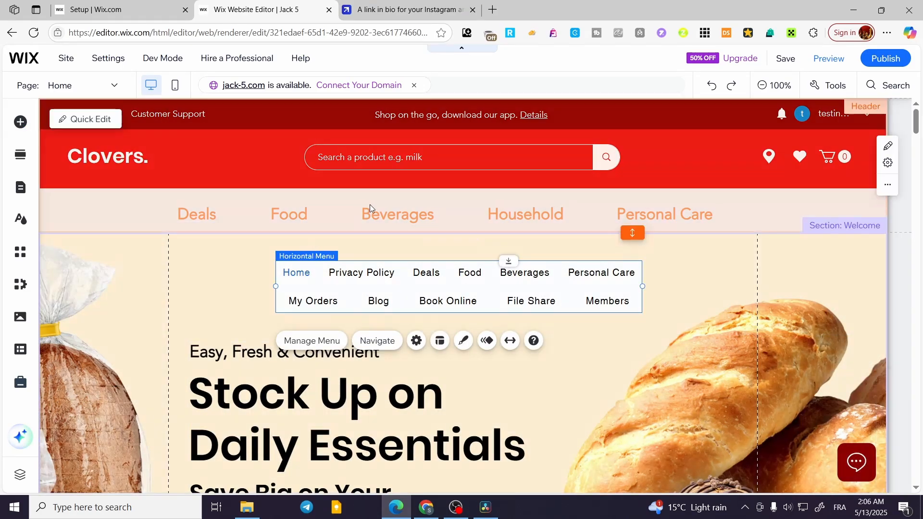
{"action": "left_click", "coordinate": [384, 216]}
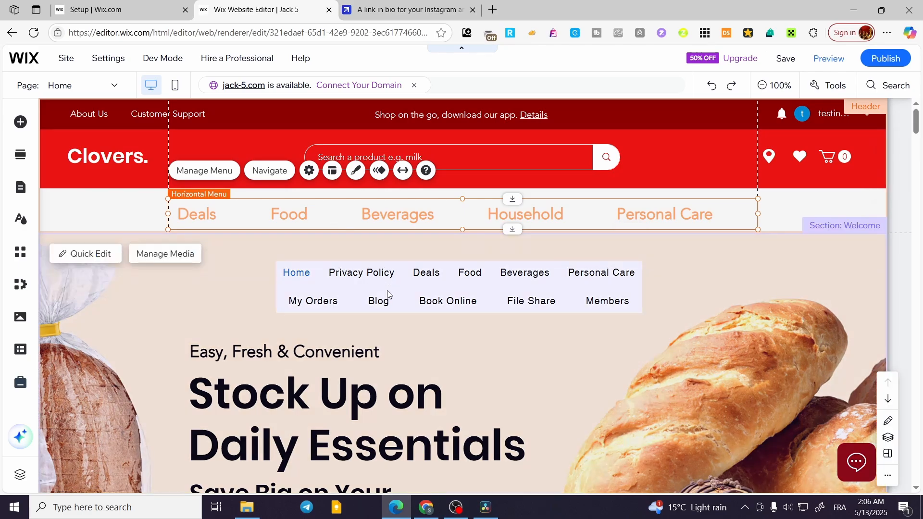
{"action": "left_click", "coordinate": [388, 294]}
{"action": "left_click_drag", "start_coordinate": [380, 289], "coordinate": [332, 285]}
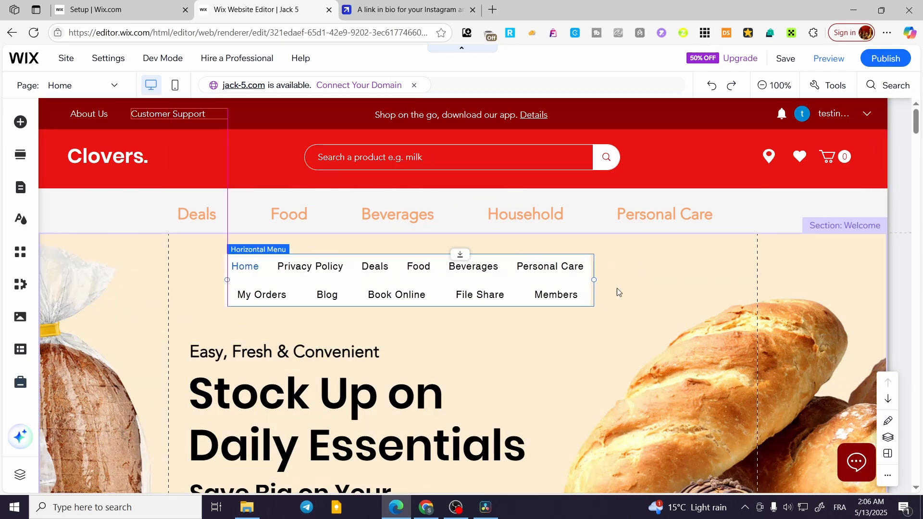
{"action": "left_click_drag", "start_coordinate": [618, 292], "coordinate": [614, 292]}
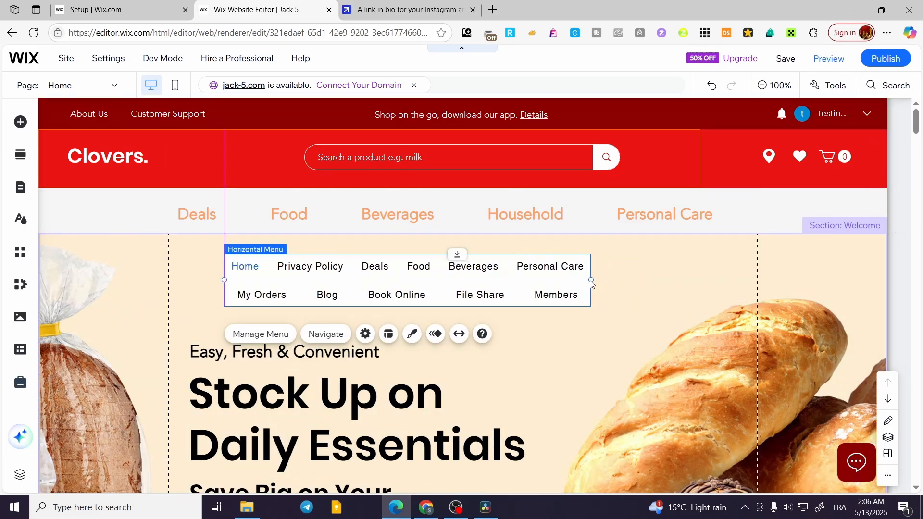
Check the new horizontal menu's page list and narrow the menu slightly from its right edge.
{"action": "left_click", "coordinate": [287, 340]}
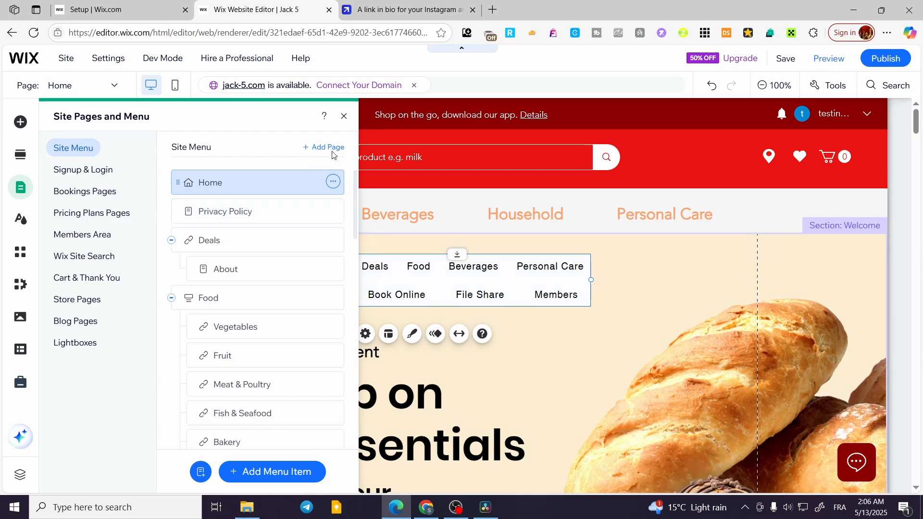
{"action": "left_click", "coordinate": [343, 119]}
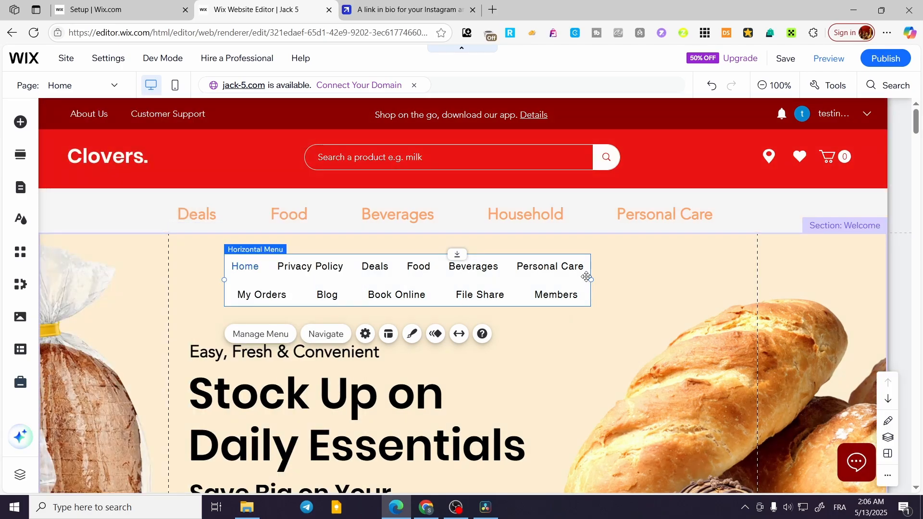
{"action": "mouse_move", "coordinate": [591, 280]}
{"action": "left_mouse_down"}
{"action": "mouse_move", "coordinate": [524, 280]}
{"action": "mouse_move", "coordinate": [581, 280]}
{"action": "left_mouse_up"}
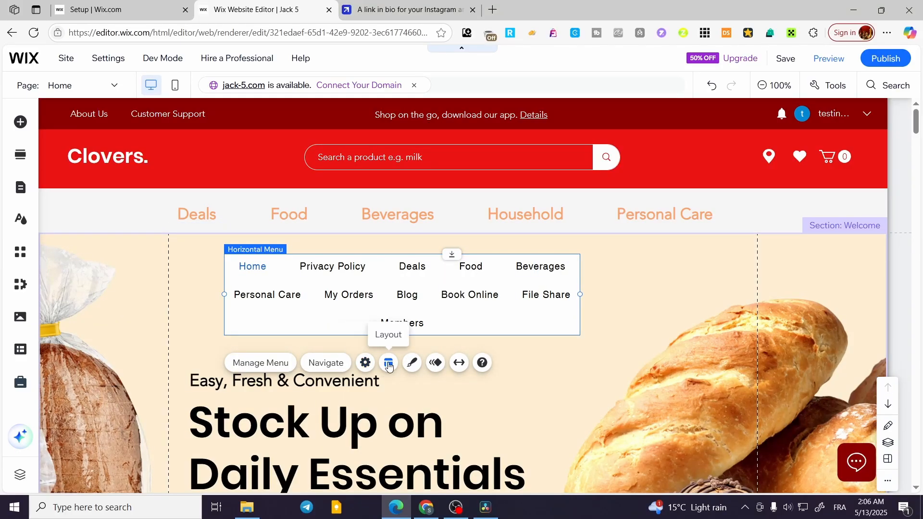
Review the horizontal menu's layout options for both the menu and its dropdown, leaving the settings unchanged.
{"action": "left_click", "coordinate": [390, 364]}
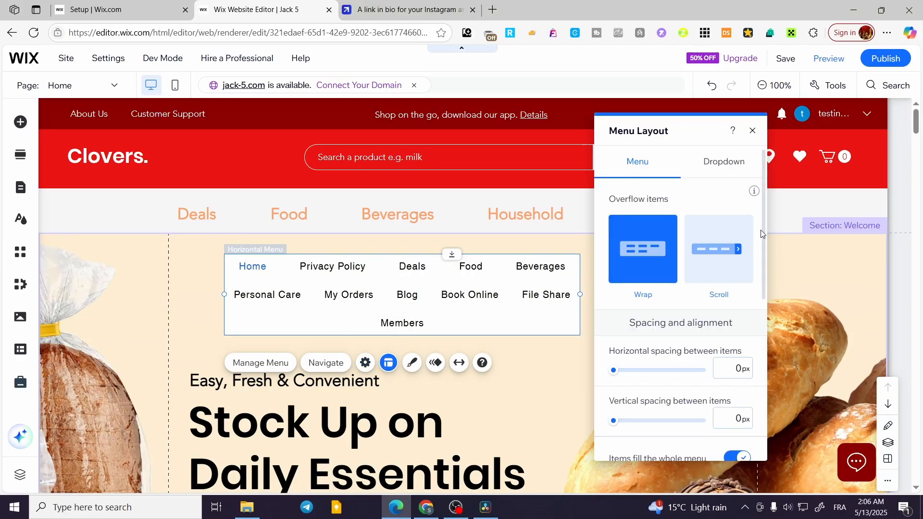
{"action": "left_click", "coordinate": [732, 161]}
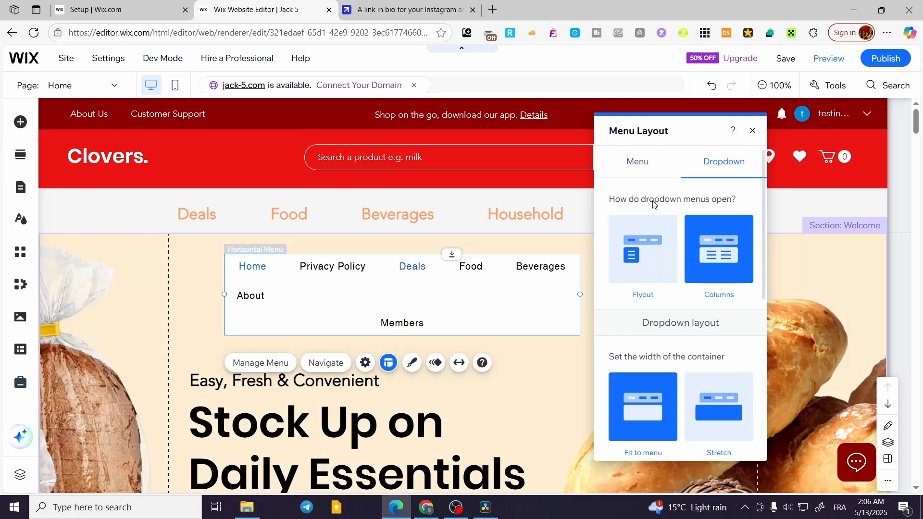
{"action": "left_click", "coordinate": [647, 165]}
{"action": "left_click", "coordinate": [752, 132]}
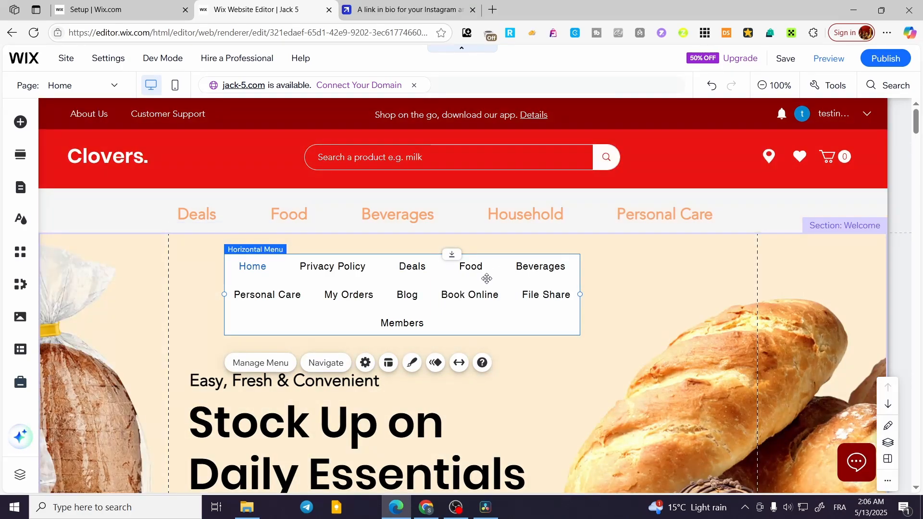
Delete the horizontal menu from the Welcome section.
{"action": "key", "text": "Delete"}
{"action": "scroll", "coordinate": [460, 279], "scroll_direction": "down", "scroll_amount": 4}
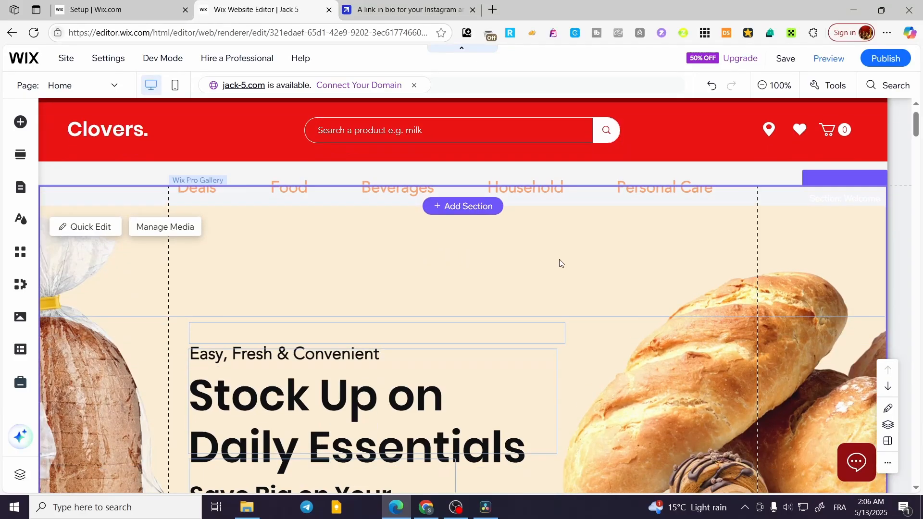
{"action": "scroll", "coordinate": [561, 260], "scroll_direction": "up", "scroll_amount": 4}
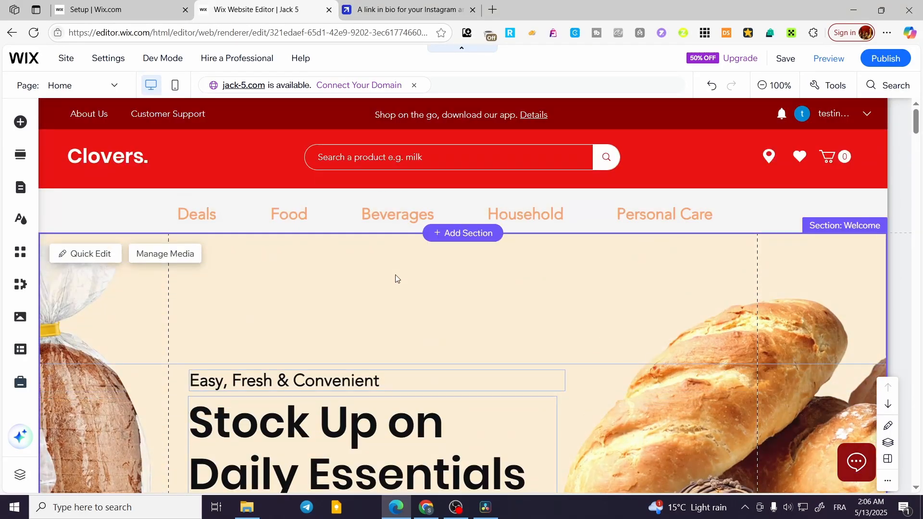
Inspect the bread and coffee images in the Welcome section's Pro Gallery, leaving the gallery and its settings unchanged.
{"action": "left_click", "coordinate": [338, 309]}
{"action": "left_click_drag", "start_coordinate": [256, 308], "coordinate": [338, 304]}
{"action": "double_click", "coordinate": [331, 303]}
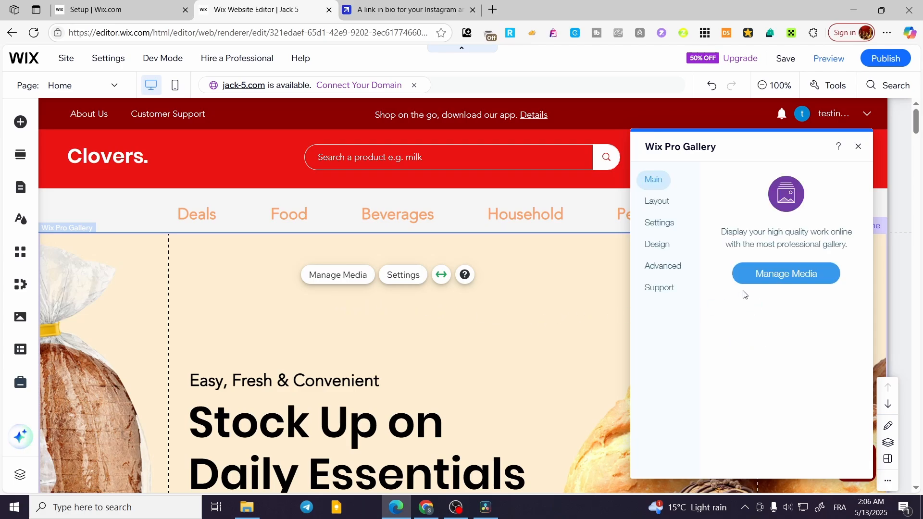
{"action": "left_click", "coordinate": [773, 275]}
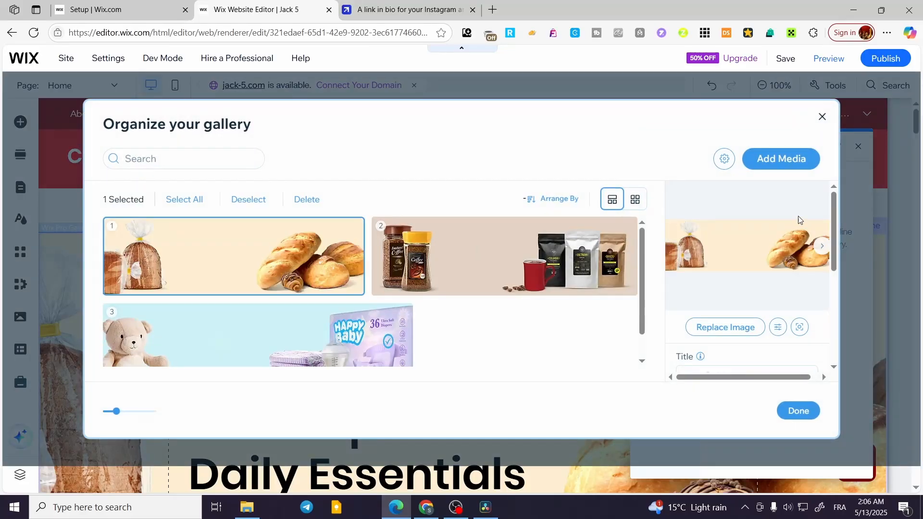
{"action": "left_click", "coordinate": [519, 268]}
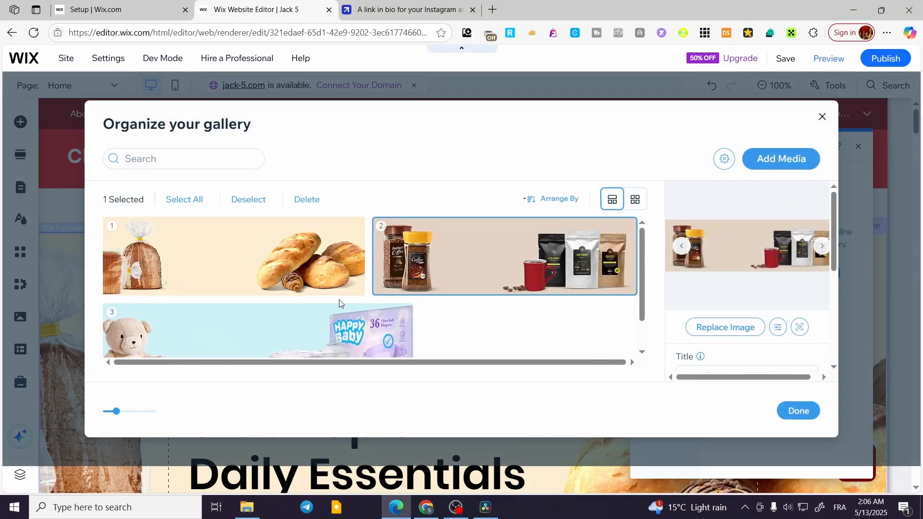
{"action": "left_click", "coordinate": [282, 273]}
{"action": "left_click", "coordinate": [514, 246]}
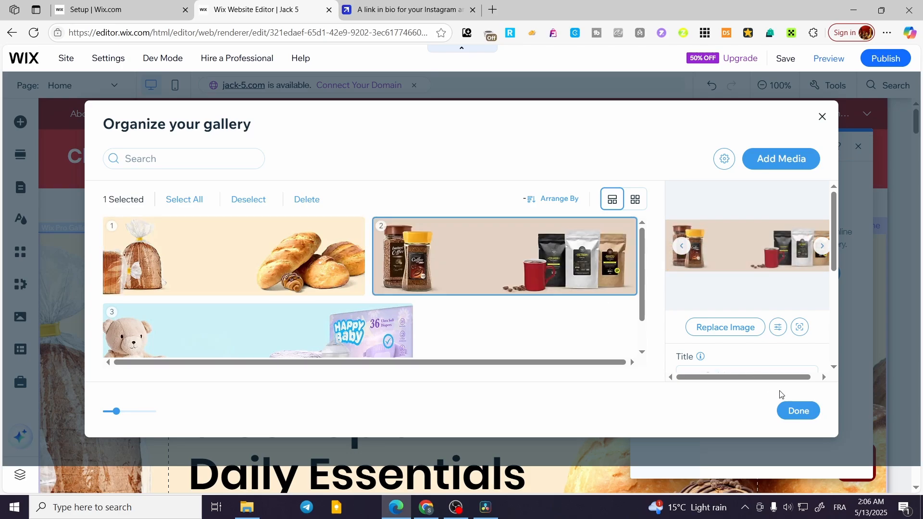
{"action": "left_click", "coordinate": [796, 407]}
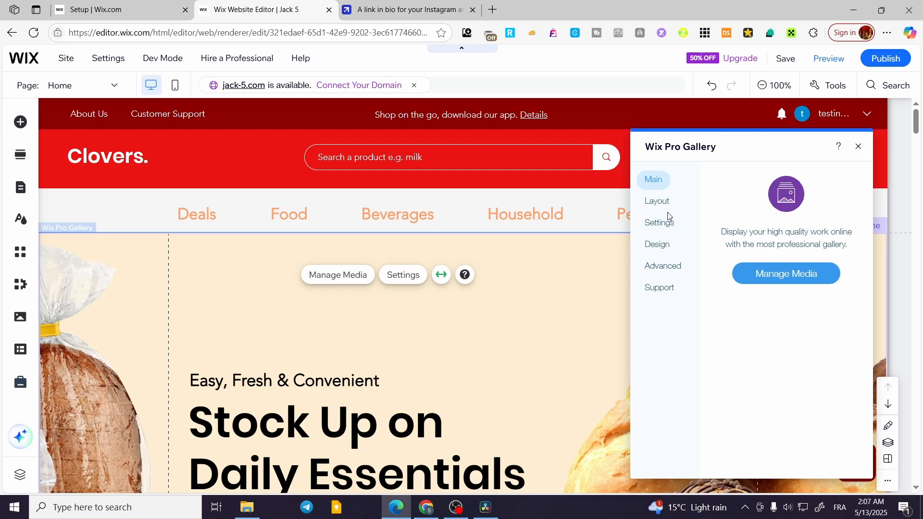
{"action": "left_click", "coordinate": [858, 146]}
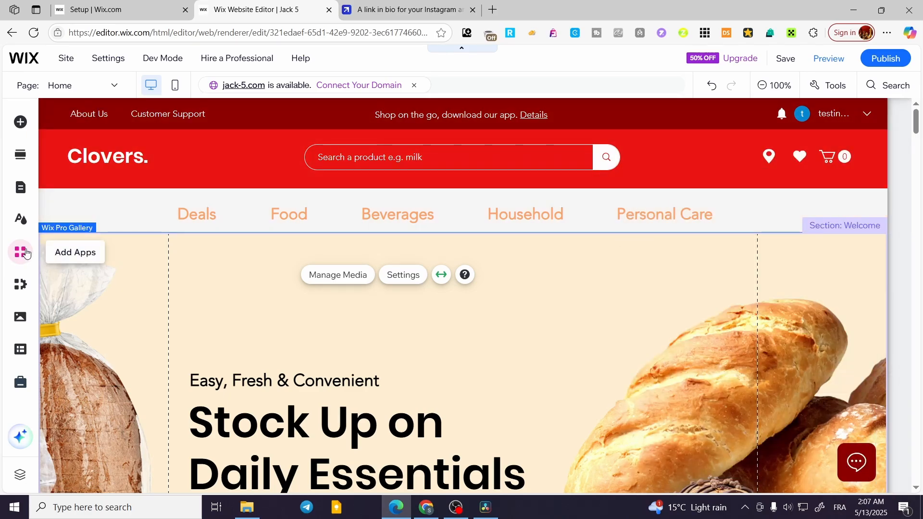
Look through the site's app options: the App Market, the custom apps and the app management page.
{"action": "left_click", "coordinate": [27, 255]}
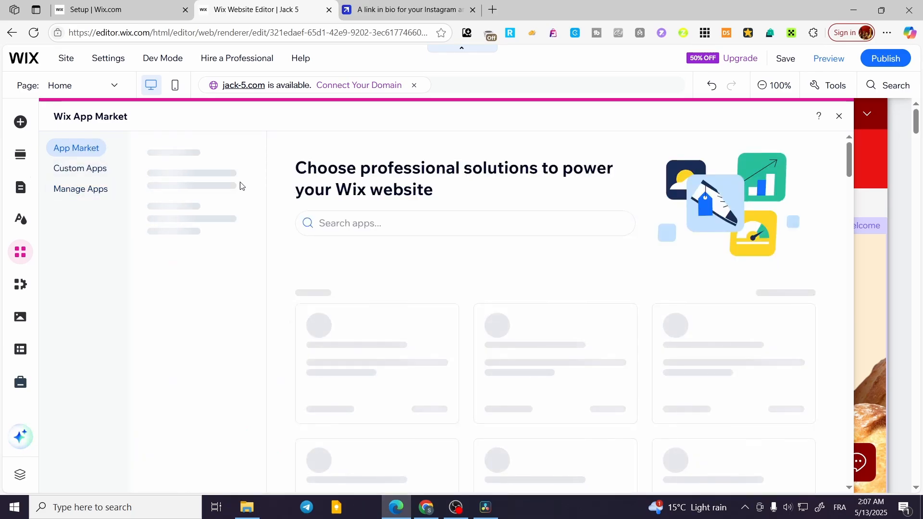
{"action": "left_click", "coordinate": [86, 175]}
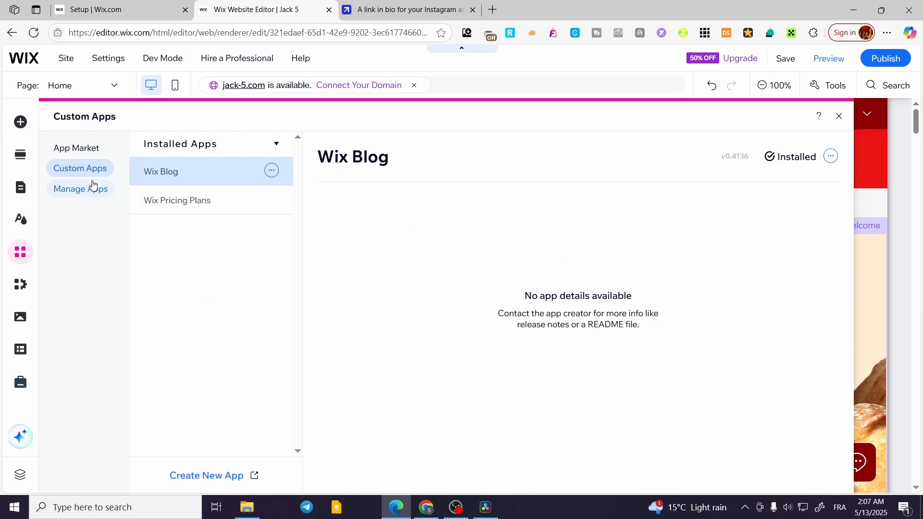
{"action": "left_click", "coordinate": [75, 192]}
{"action": "left_click", "coordinate": [87, 153]}
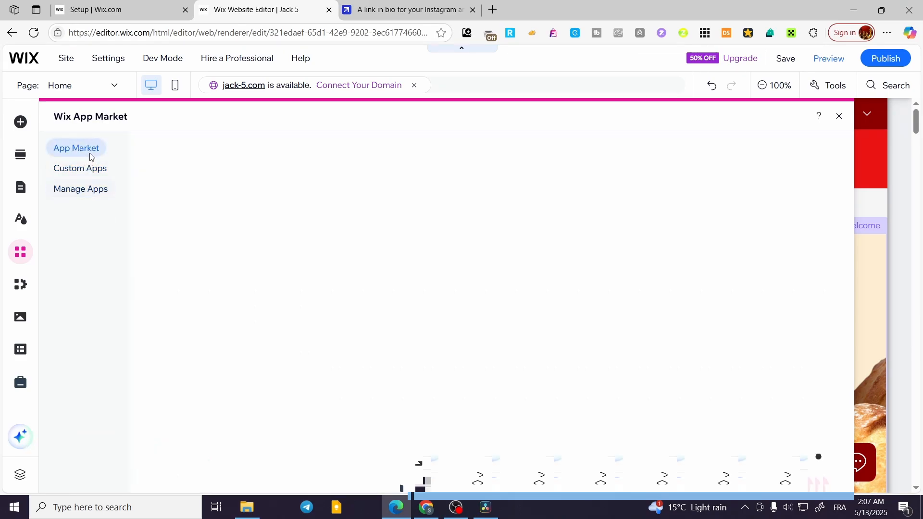
Check the site's pages and menu list and its design options, leaving the theme unchanged.
{"action": "left_click", "coordinate": [20, 187]}
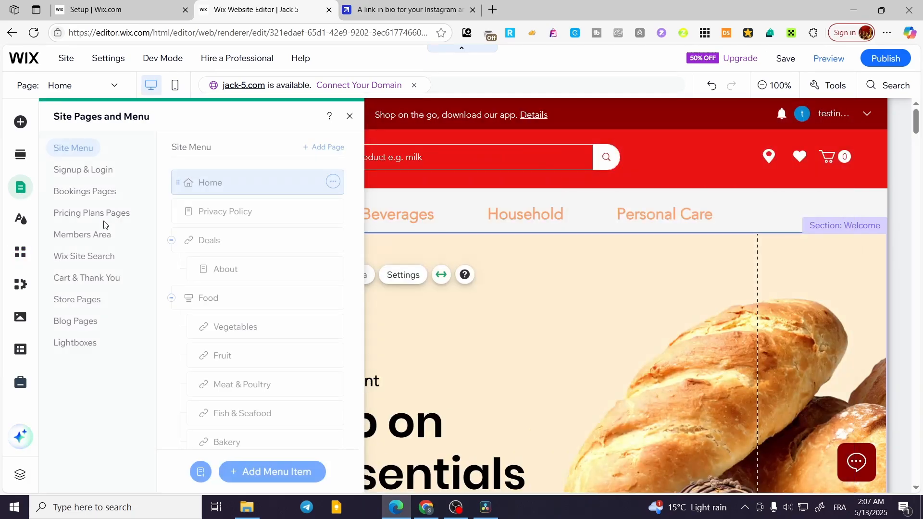
{"action": "left_click", "coordinate": [12, 219]}
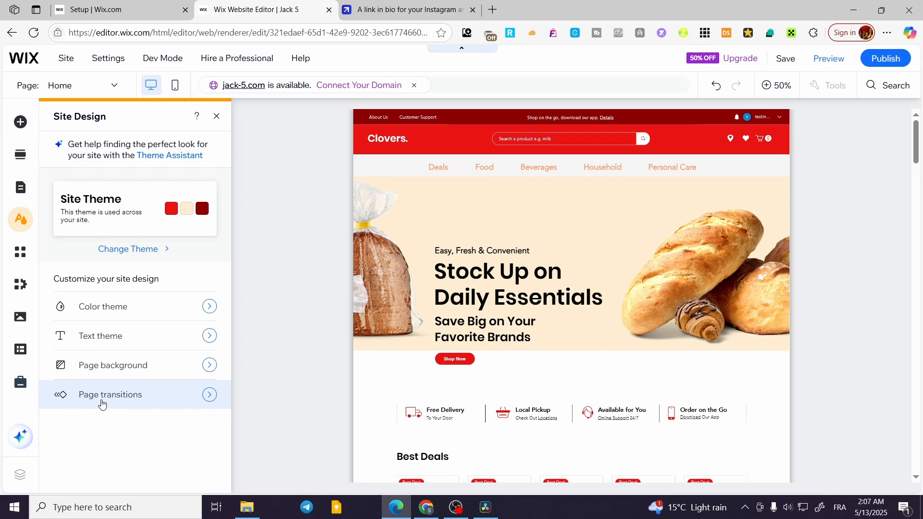
{"action": "left_click", "coordinate": [215, 118]}
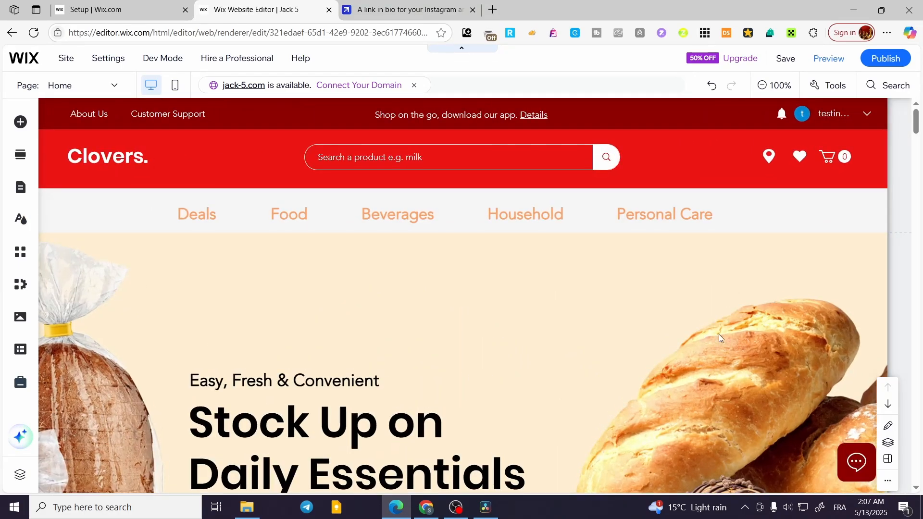
Zoom the home page out to 50% to see its sections in overview.
{"action": "scroll", "coordinate": [814, 226], "scroll_direction": "down", "scroll_amount": 3}
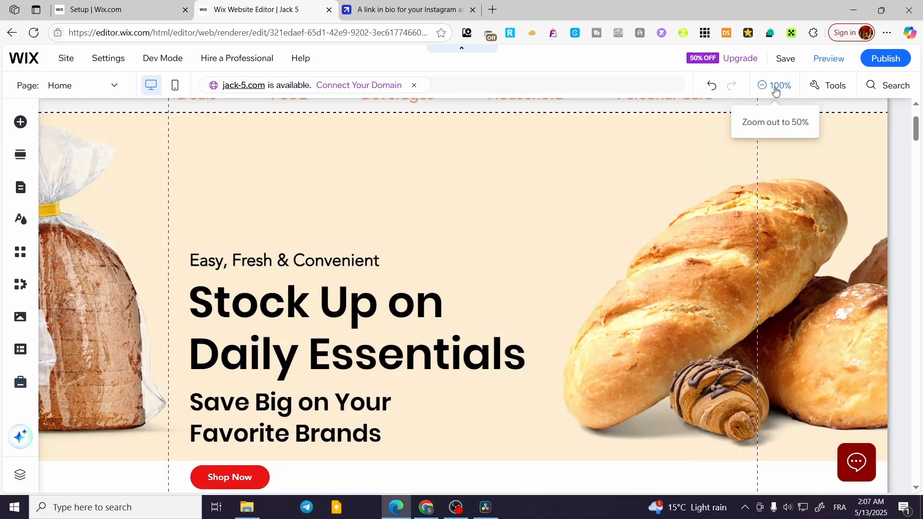
{"action": "left_click", "coordinate": [771, 91]}
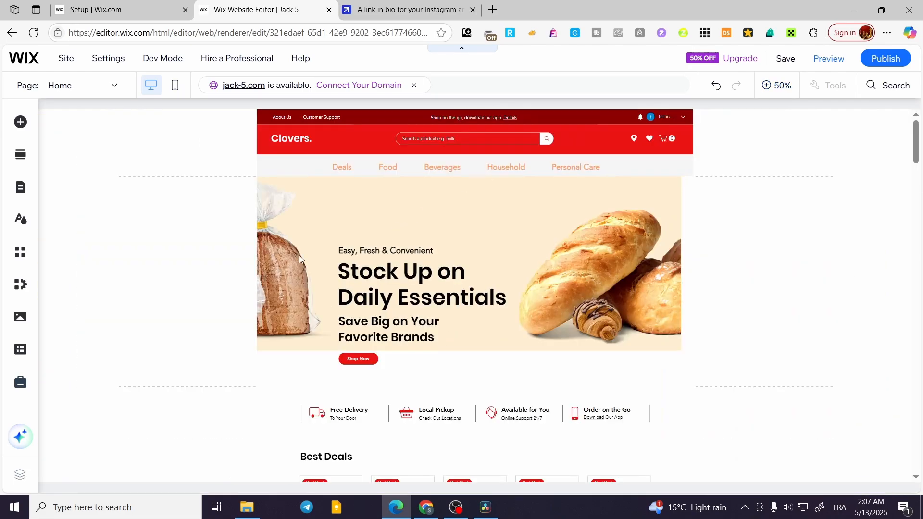